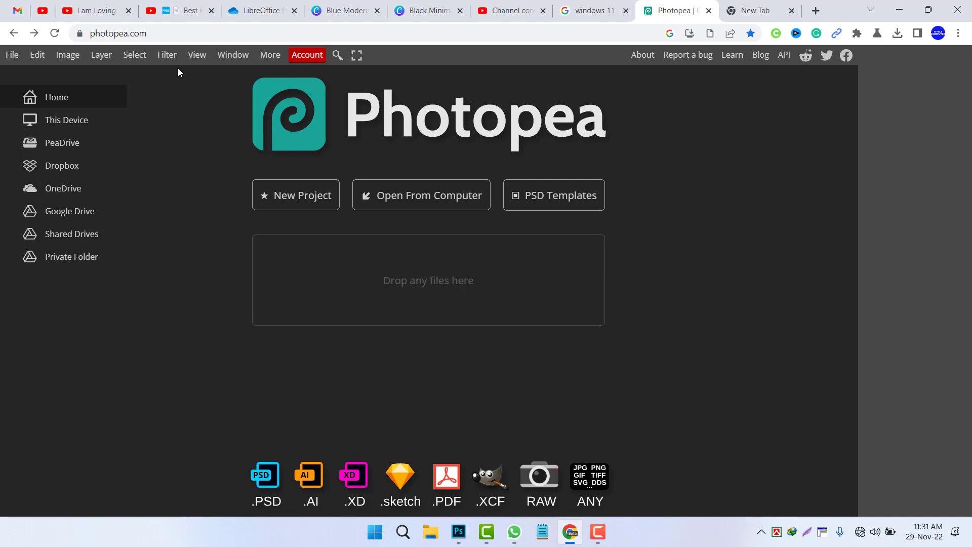
Step: Open the gov logo image from the Downloads folder in the editor
click(147, 33)
drag(147, 33, 89, 32)
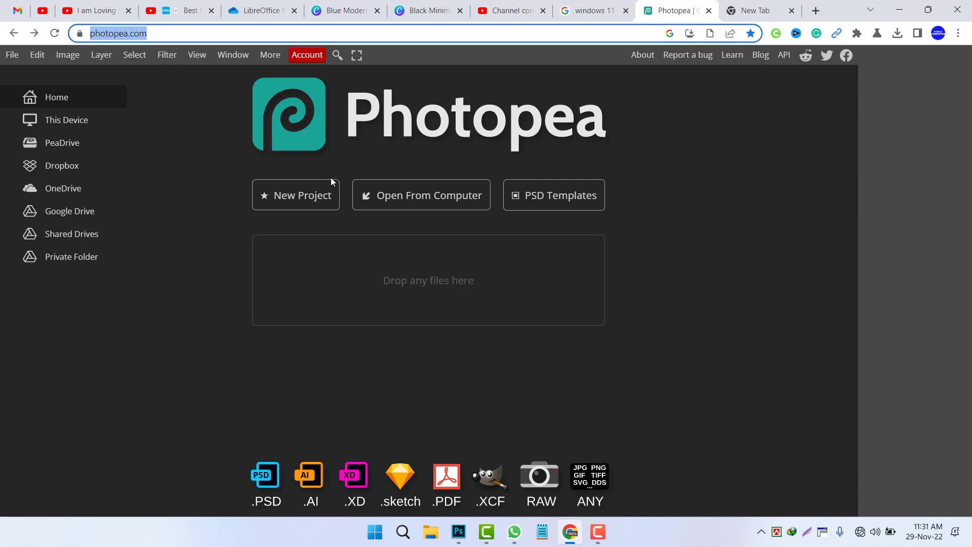
click(424, 202)
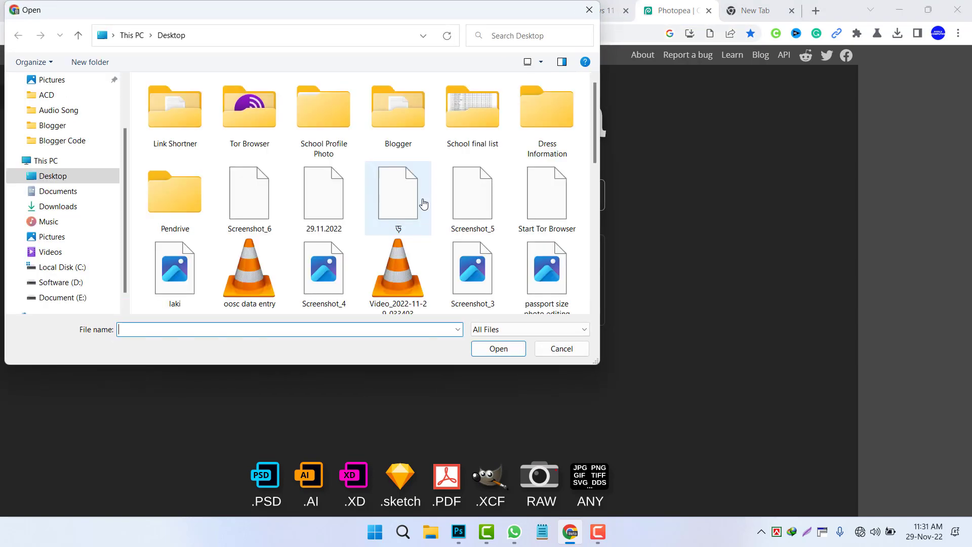
click(61, 208)
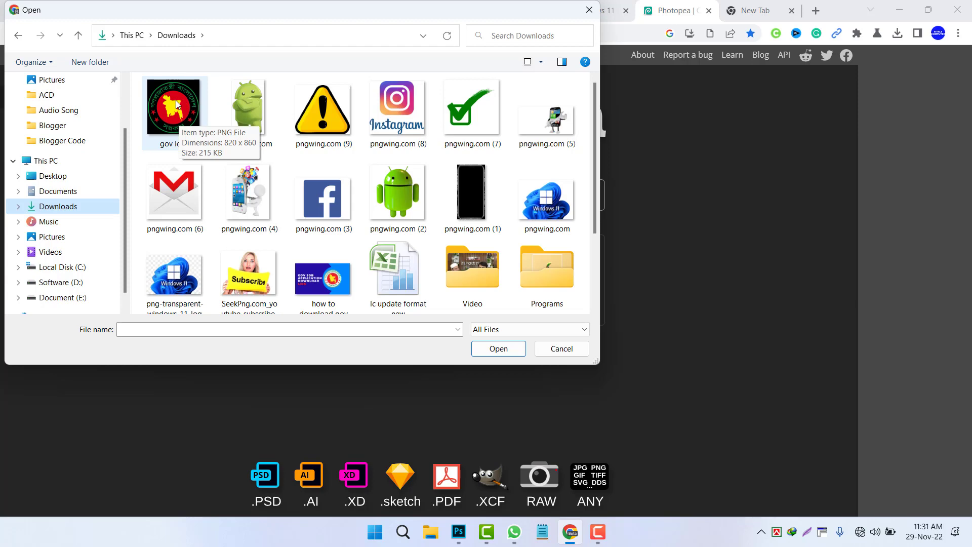
double_click(177, 105)
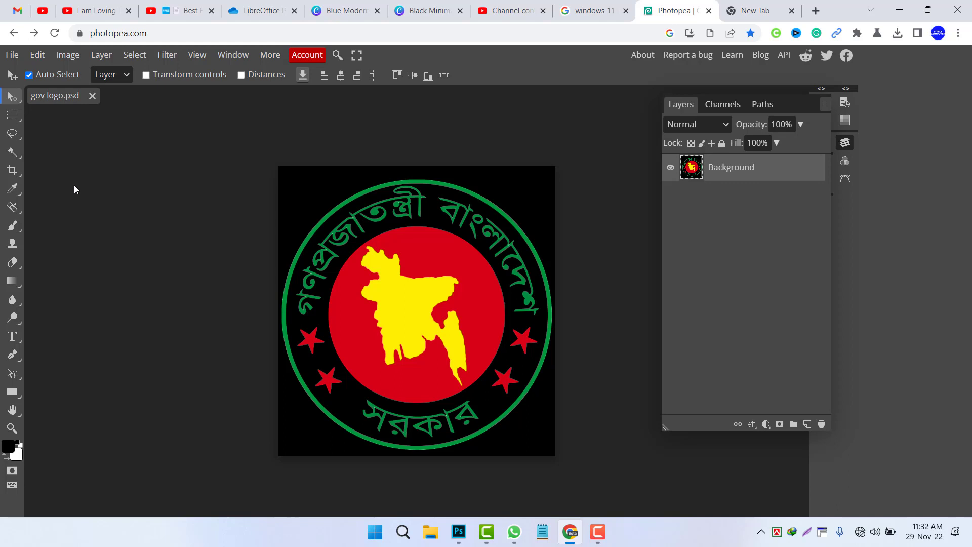
Step: With the Magic Wand, select the black background around the round seal and delete it
mouse_move(338, 250)
mouse_down()
mouse_move(358, 300)
mouse_move(309, 254)
mouse_move(330, 234)
mouse_move(347, 262)
mouse_move(338, 230)
mouse_up()
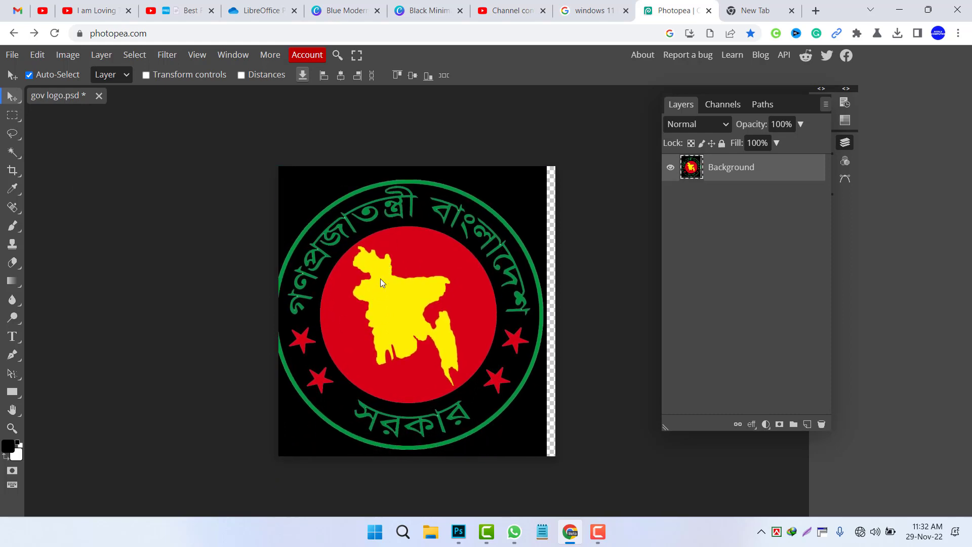
drag(381, 279, 387, 280)
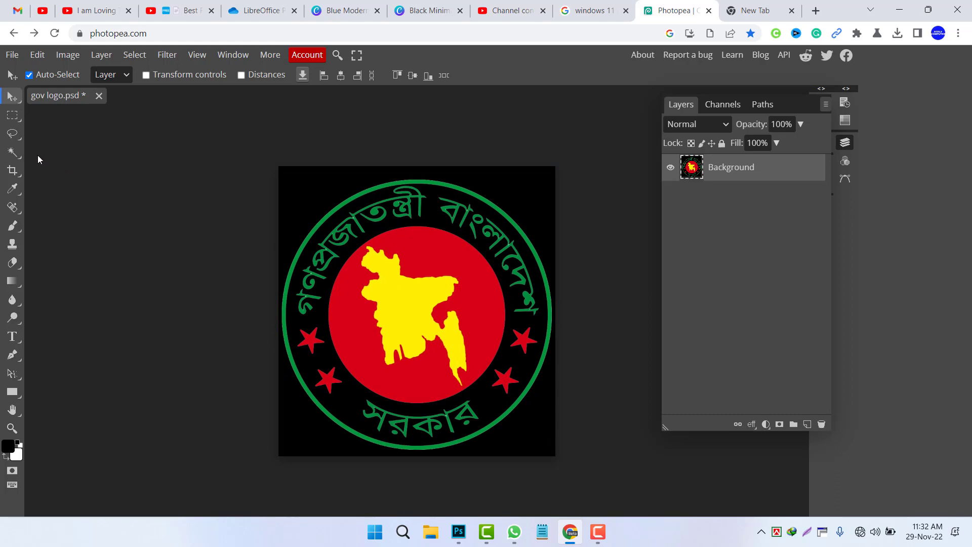
right_click(18, 151)
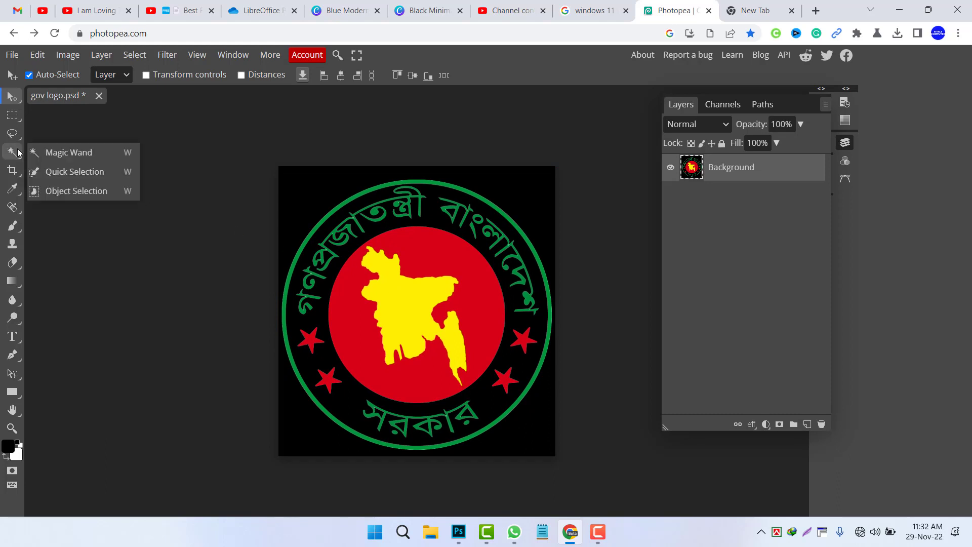
click(66, 153)
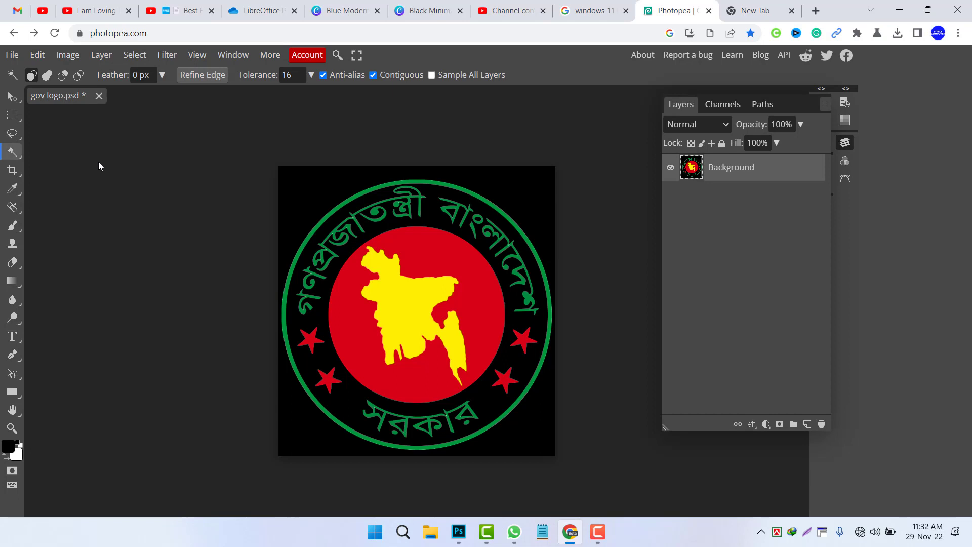
click(308, 197)
key(Delete)
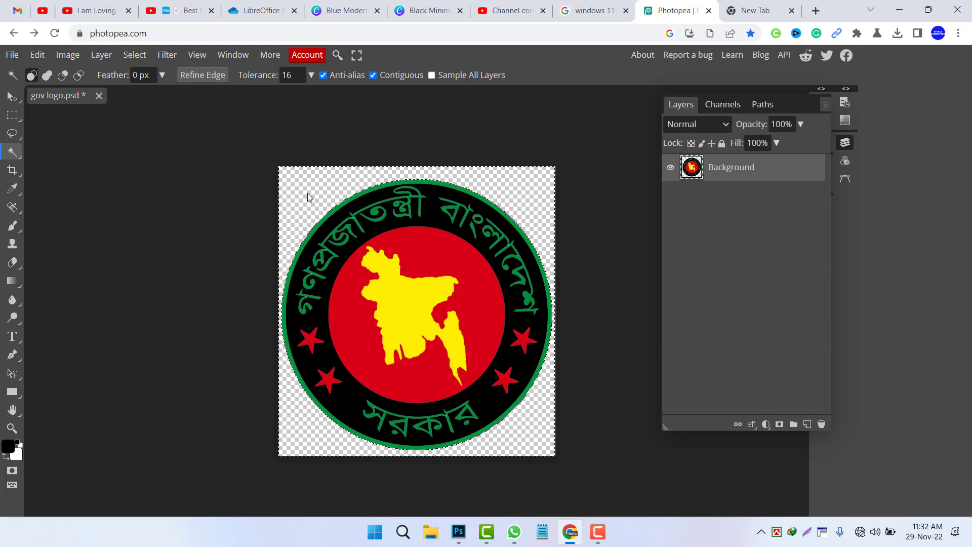
Step: Select the black ring band behind the lettering and delete it
click(348, 248)
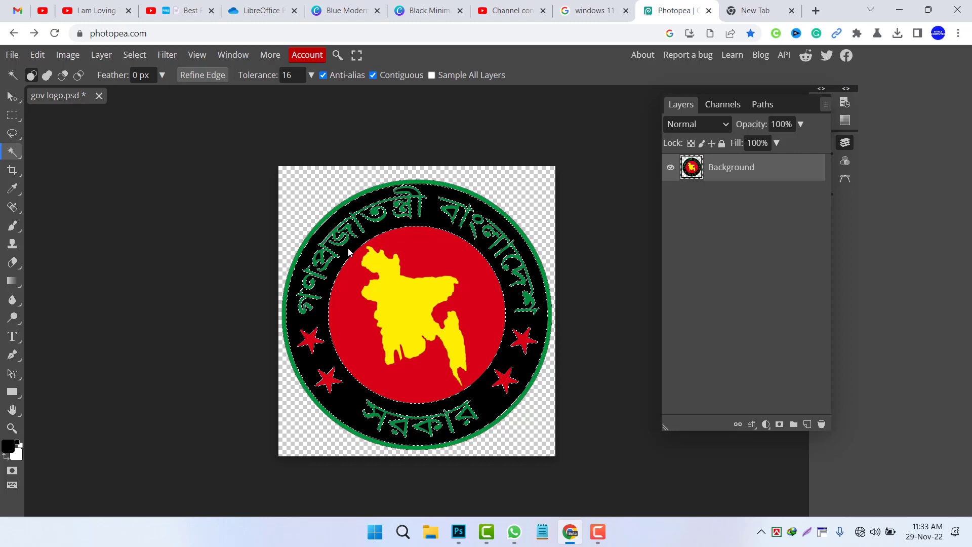
key(Delete)
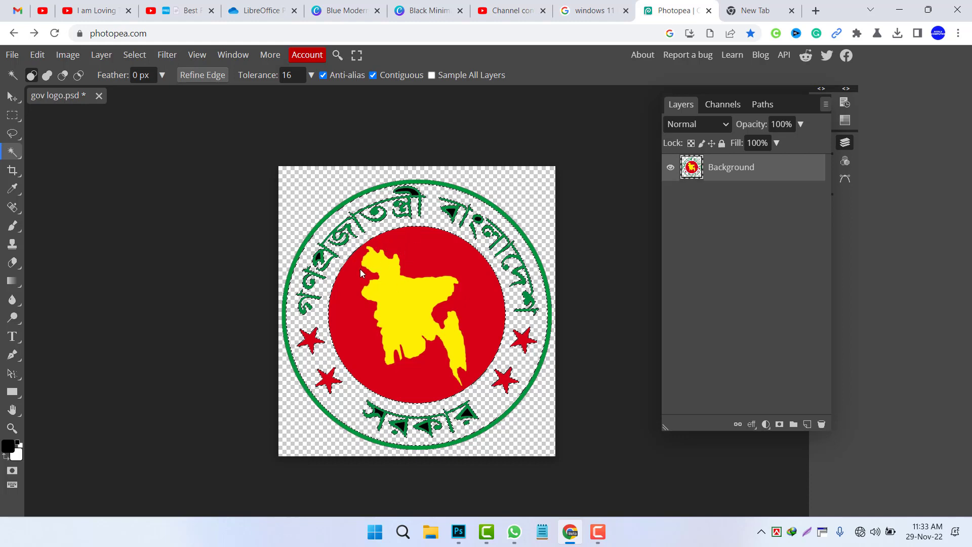
Step: Zoom into the upper lettering and delete the remaining black patches enclosed by the letters
key(alt)
scroll(360, 269, up, 5)
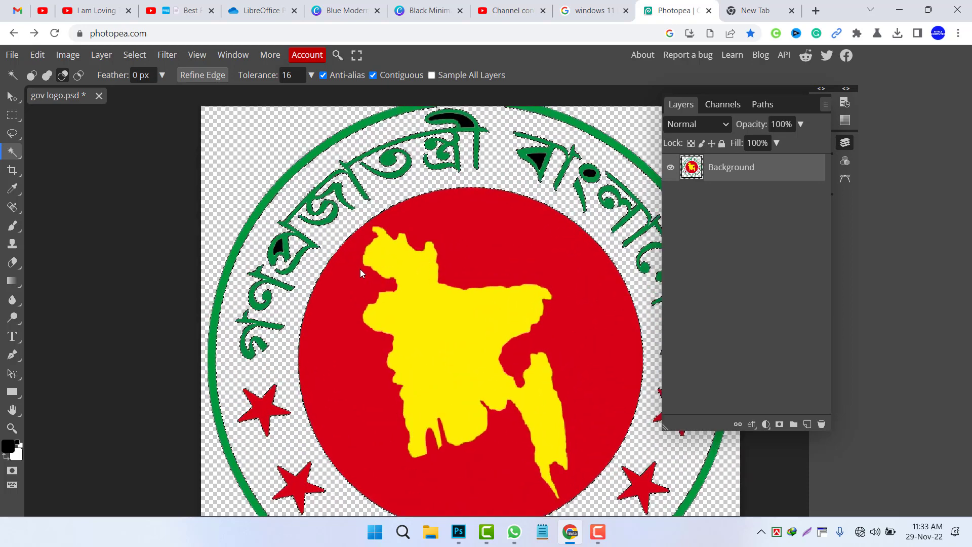
click(271, 245)
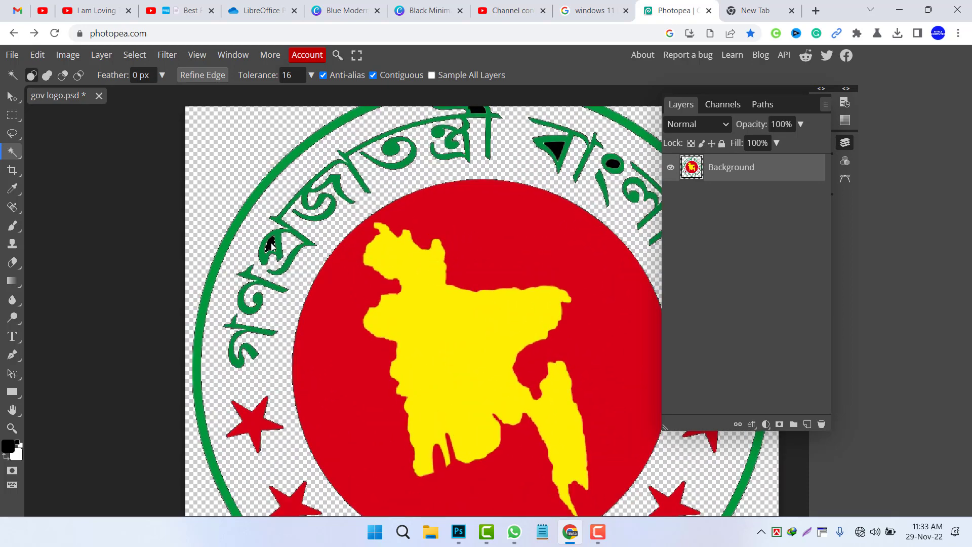
key(Delete)
click(479, 110)
scroll(479, 110, up, 1)
key(Delete)
click(557, 151)
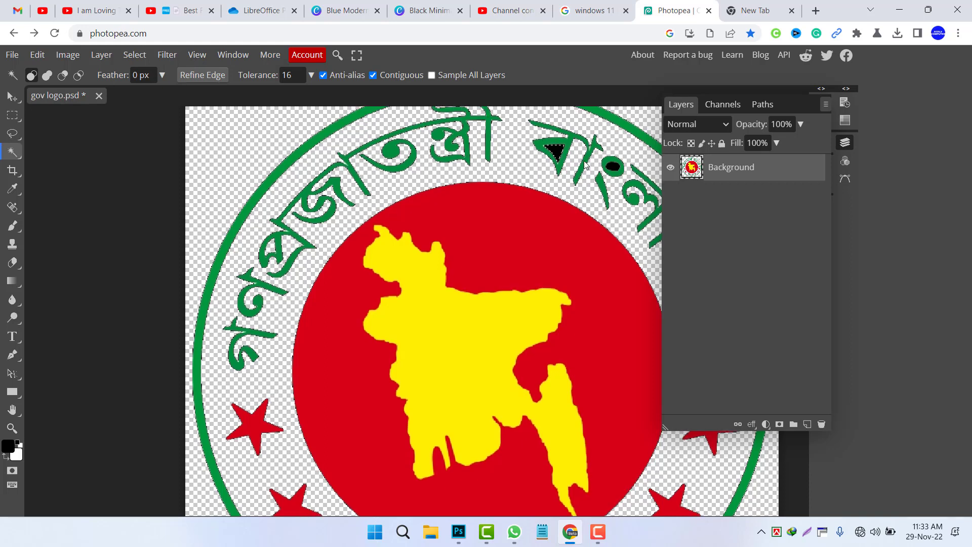
key(Delete)
click(614, 167)
key(Delete)
Step: Delete the black patches enclosed inside the lower lettering of the seal
scroll(486, 253, down, 8)
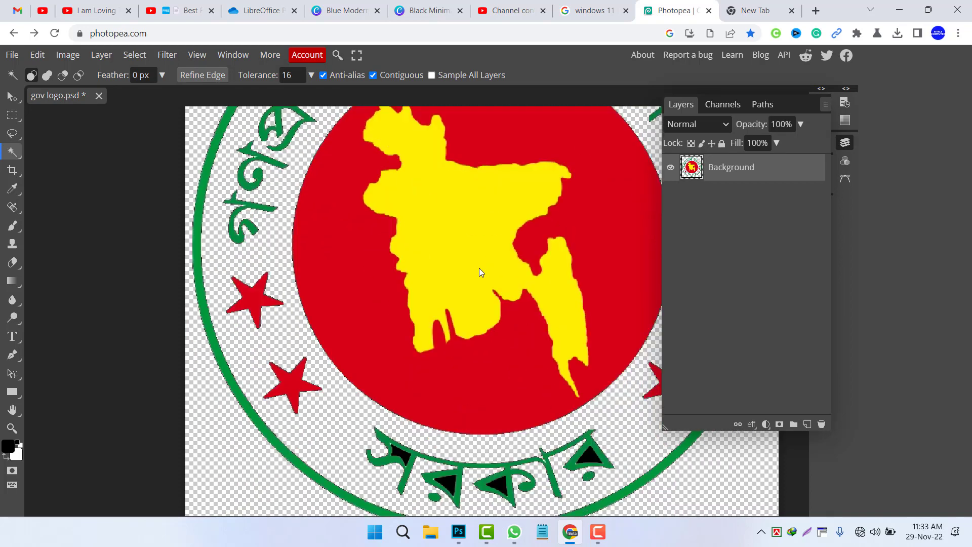
click(403, 142)
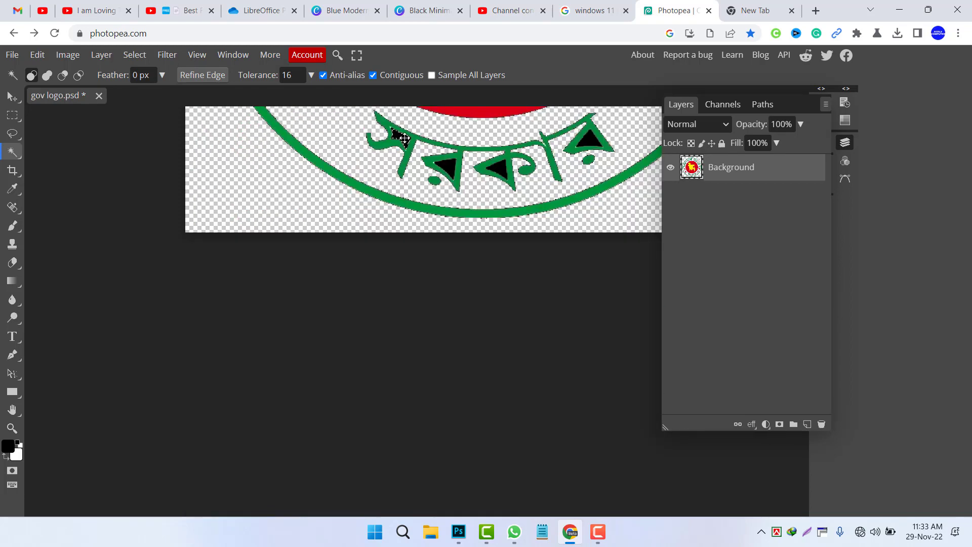
key(Delete)
click(450, 168)
key(Delete)
click(497, 168)
key(Delete)
click(588, 138)
key(Delete)
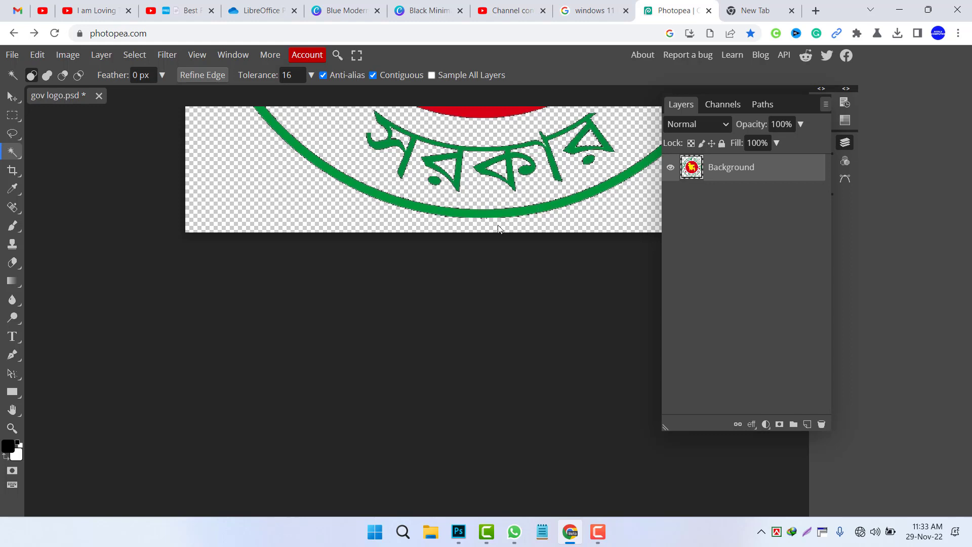
Step: Zoom out to the whole logo and shift the layer slightly with the Move tool
scroll(481, 245, down, 3)
scroll(480, 245, down, 3)
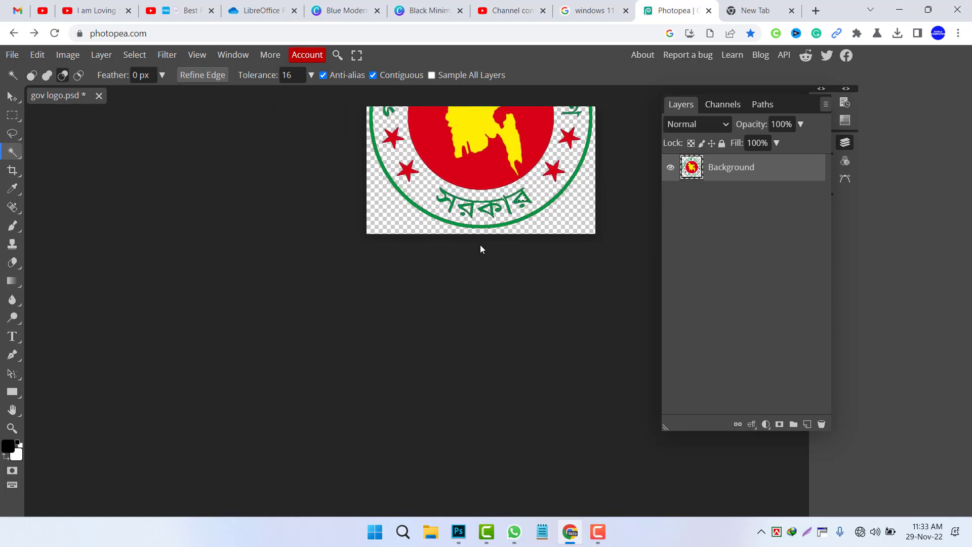
scroll(475, 239, up, 3)
scroll(475, 239, down, 2)
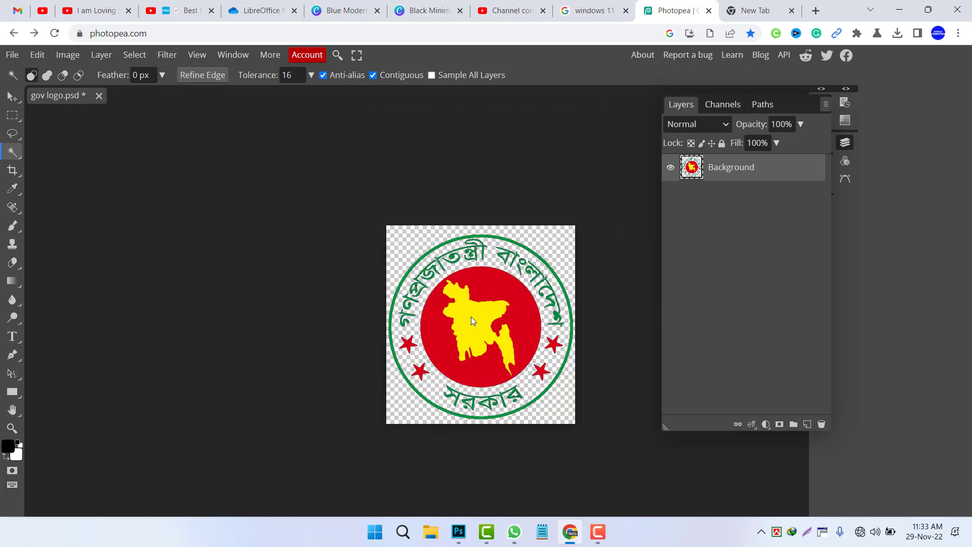
mouse_move(17, 101)
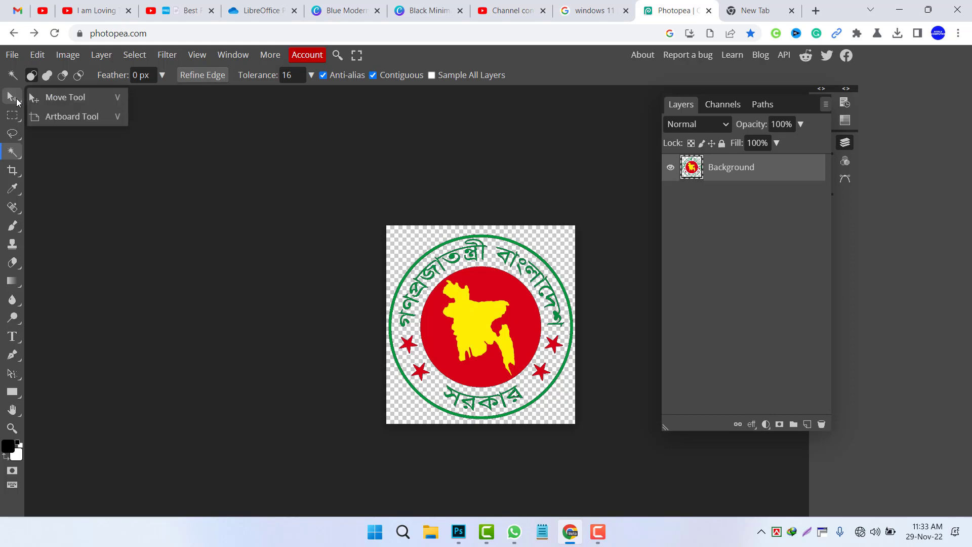
click(51, 101)
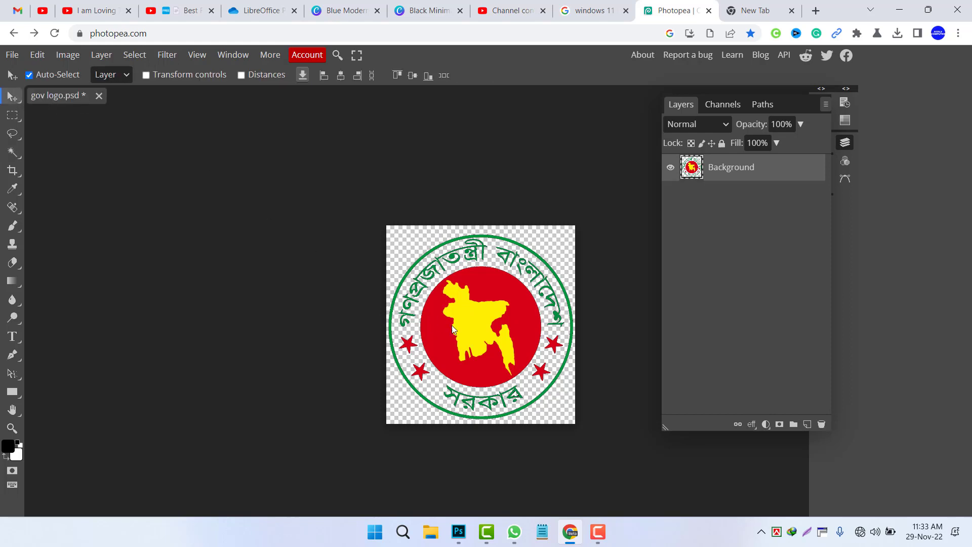
mouse_move(460, 340)
mouse_down()
mouse_move(448, 351)
mouse_move(472, 335)
mouse_up()
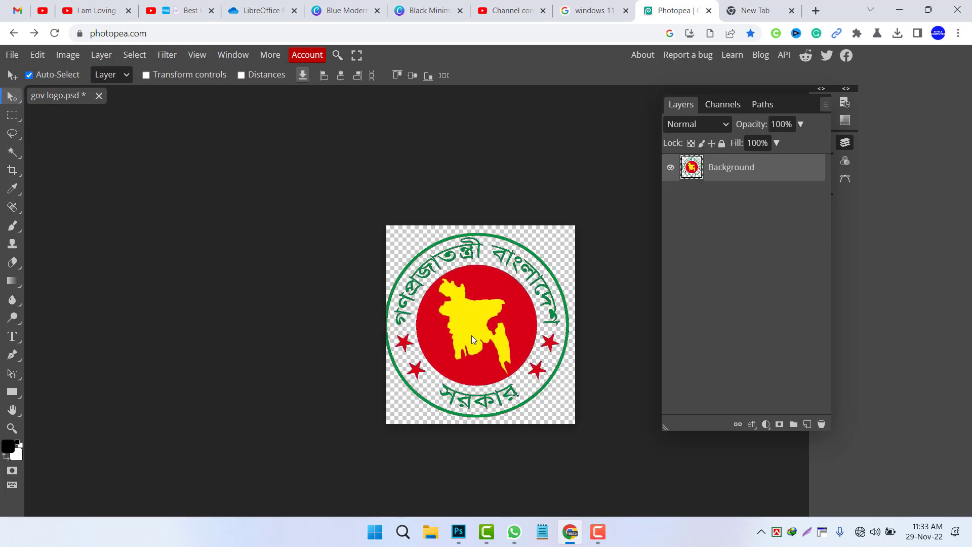
Step: Export the image as a PNG named gov logo at 820 × 860 px and 100% quality
click(13, 56)
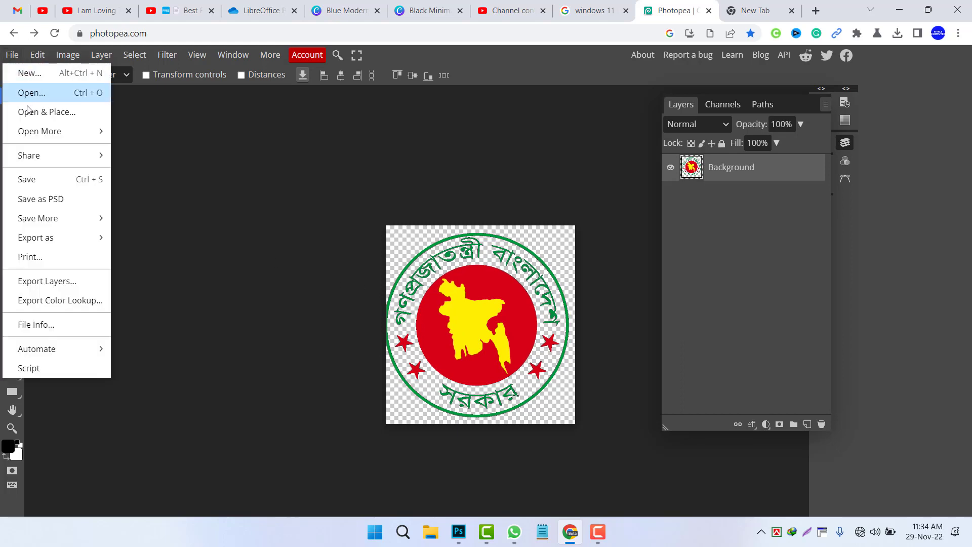
mouse_move(50, 234)
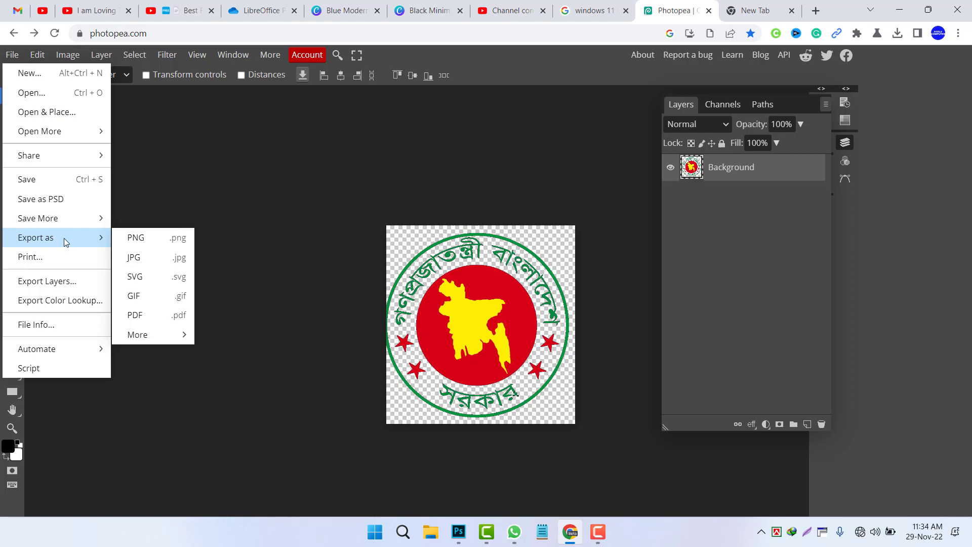
click(150, 246)
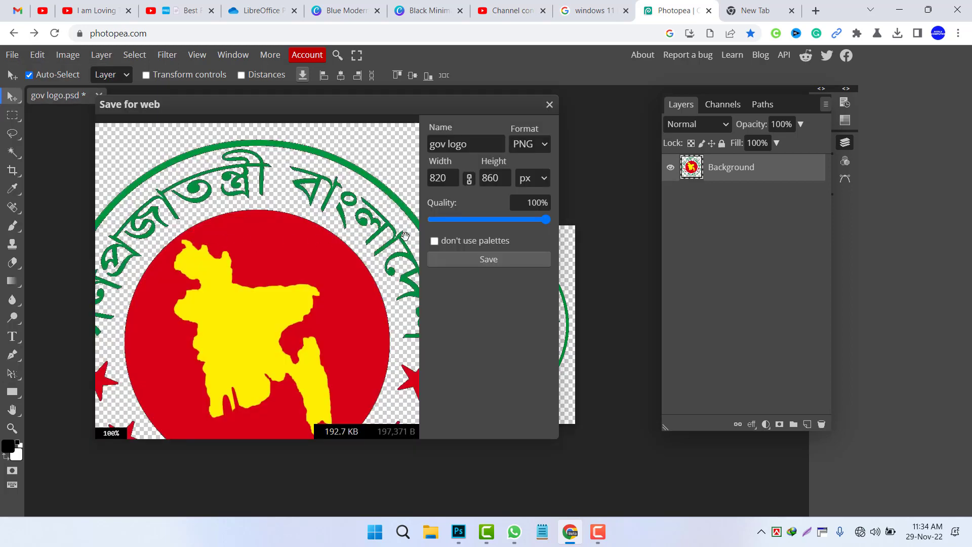
mouse_move(546, 219)
mouse_down()
mouse_move(460, 227)
mouse_move(551, 229)
mouse_up()
click(483, 177)
key(Tab)
click(489, 260)
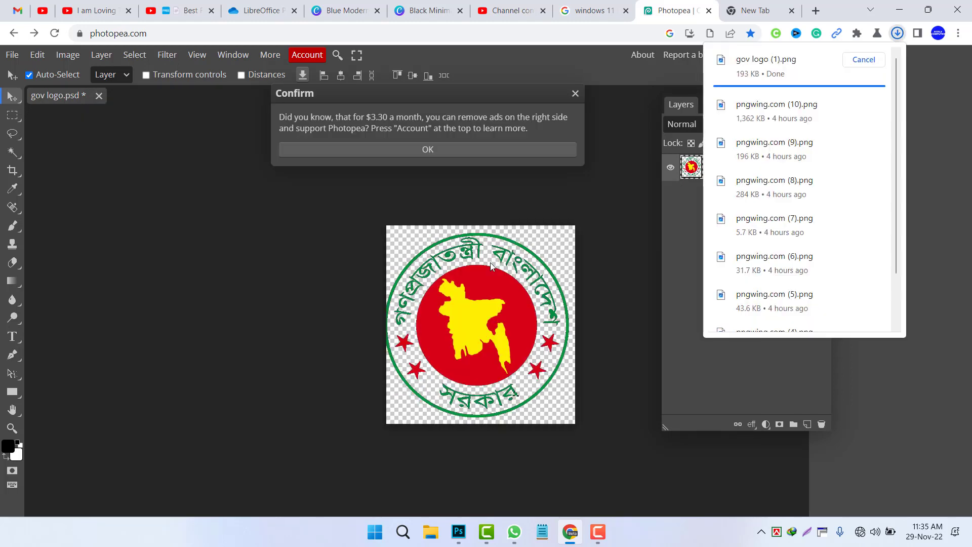
Step: Open the downloaded gov logo (1).png to preview it, then close the viewer
click(861, 74)
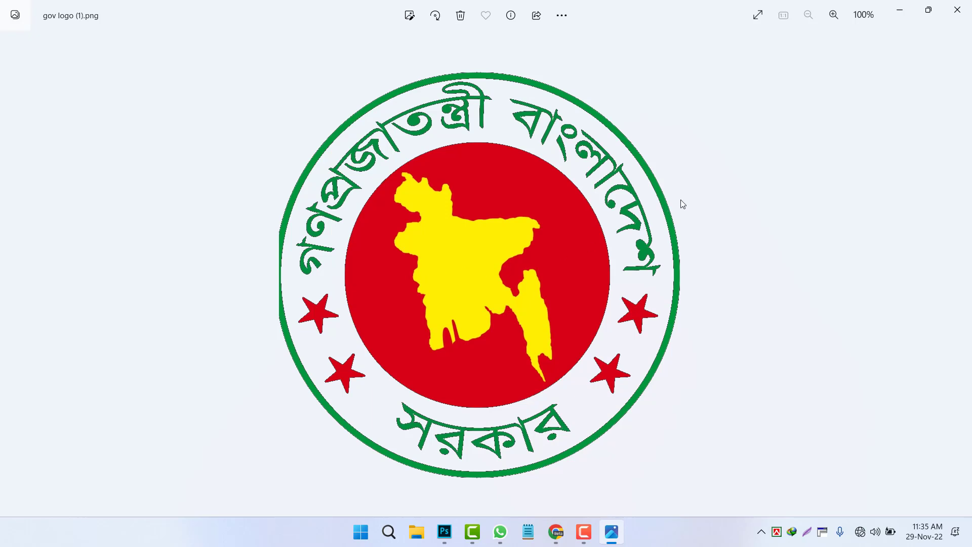
click(957, 10)
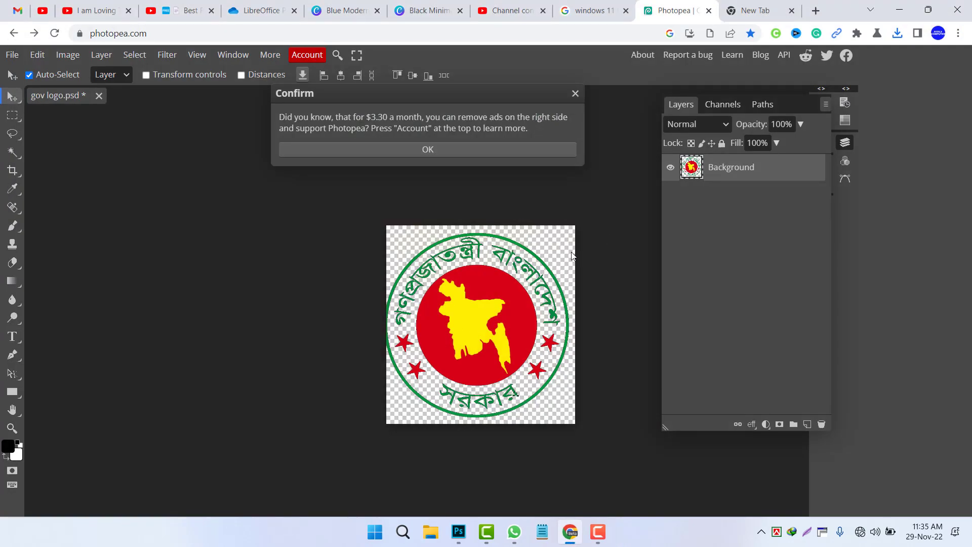
drag(484, 309, 480, 310)
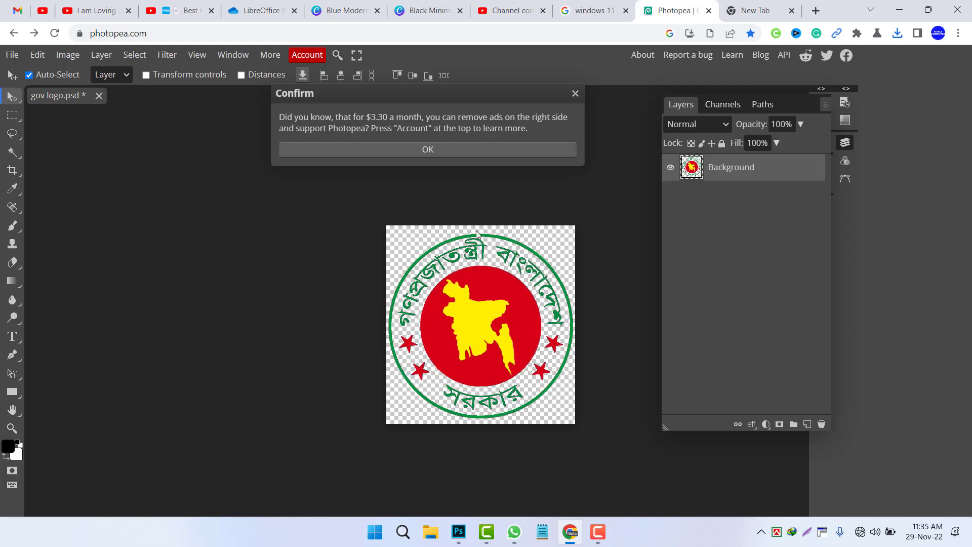